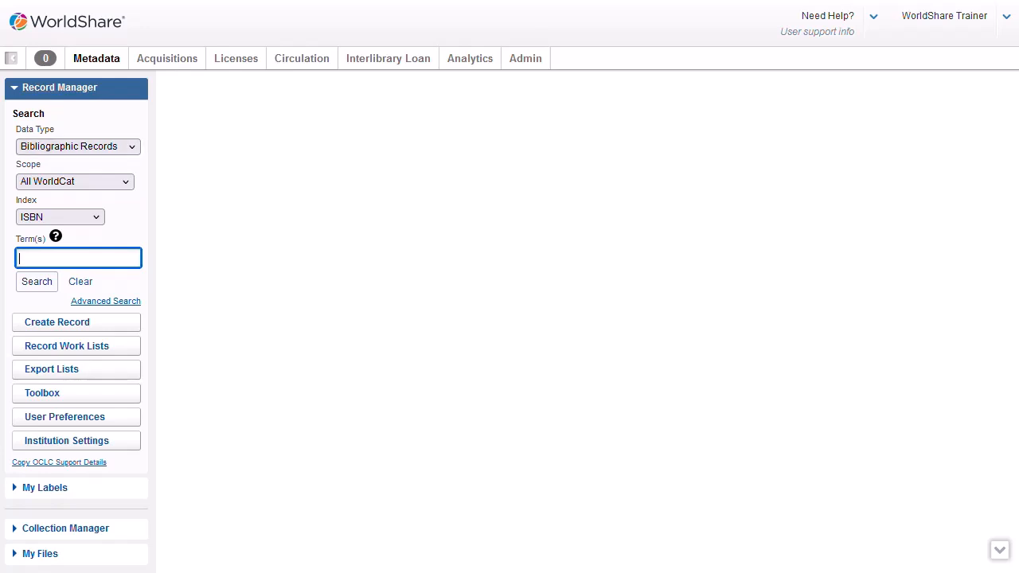
Search the bibliographic records in All WorldCat by ISSN for 1097-6256.
left_click(60, 216)
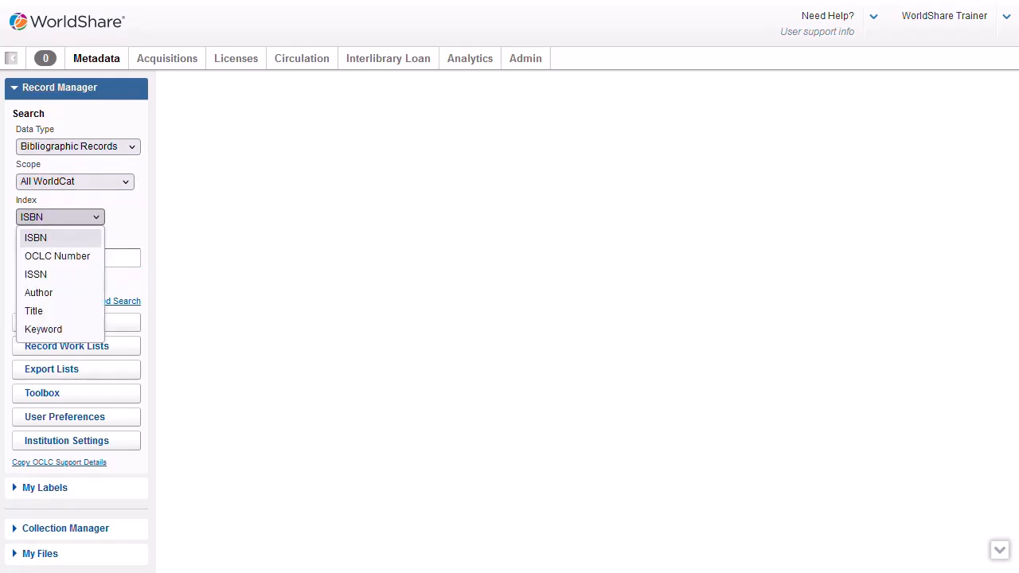
left_click(71, 273)
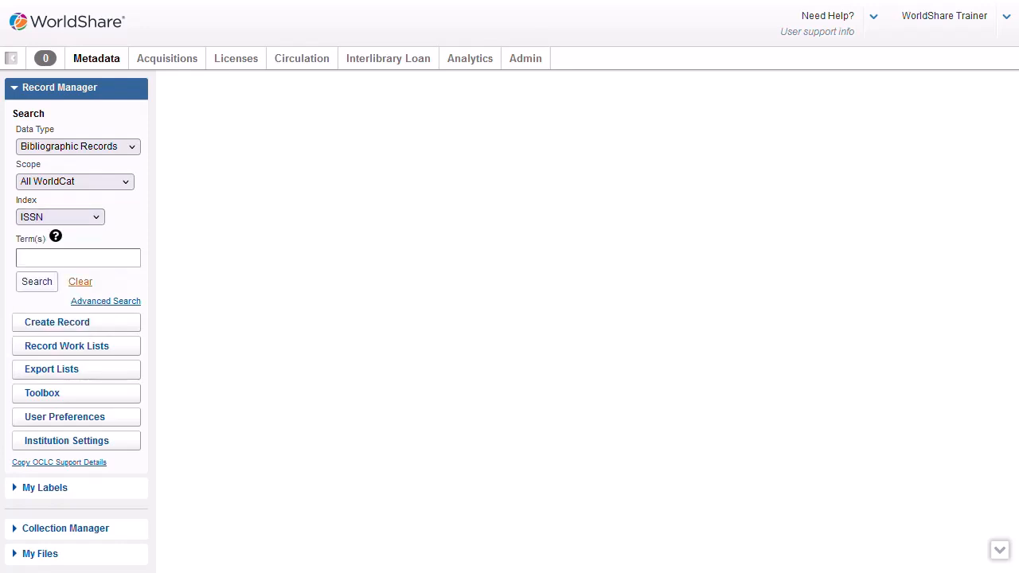
left_click(78, 258)
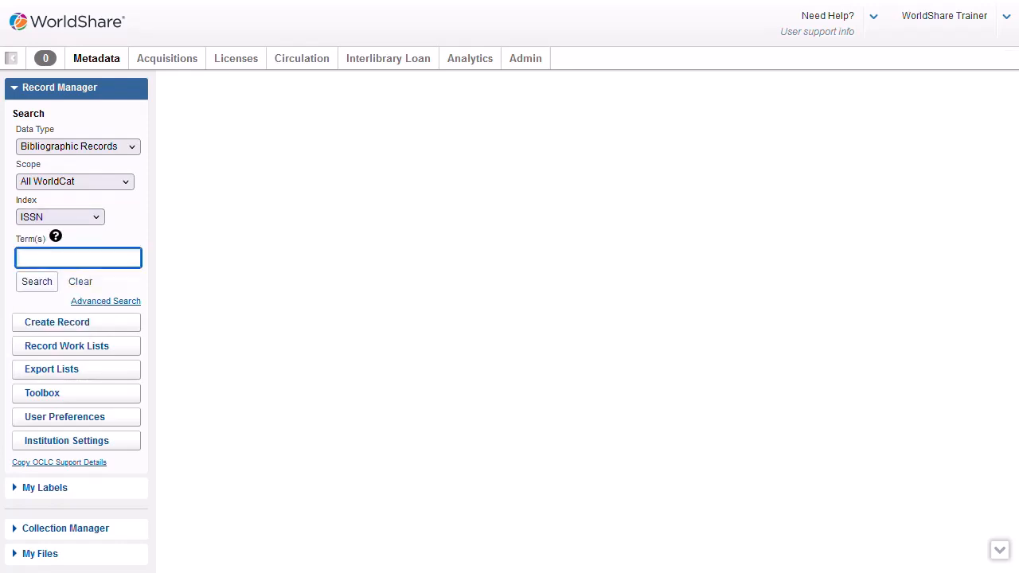
type("1097-6256")
key("Return")
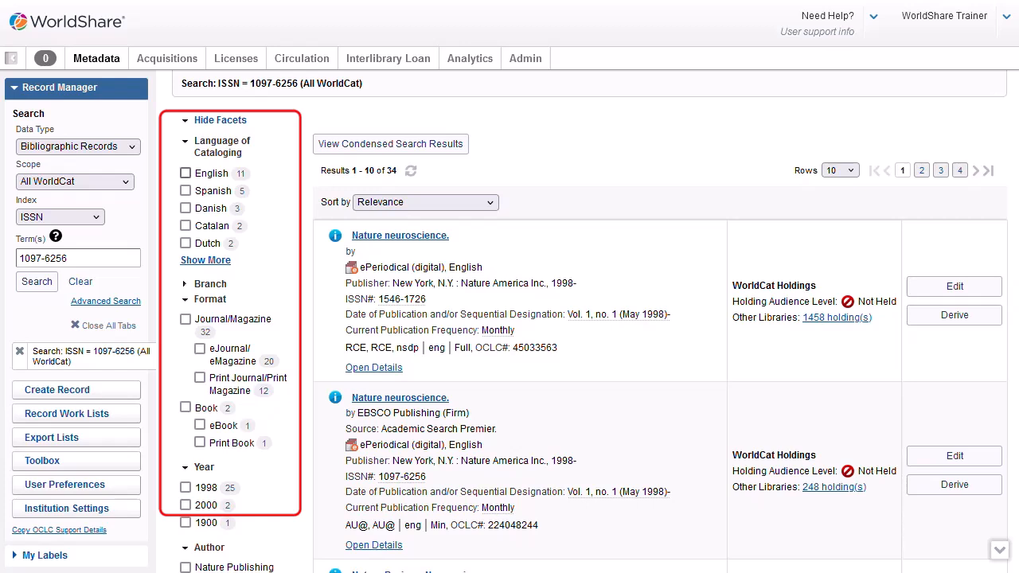
Narrow the results to English cataloging and Print Journal/Print Magazine, and open the first Nature neuroscience record.
left_click(186, 173)
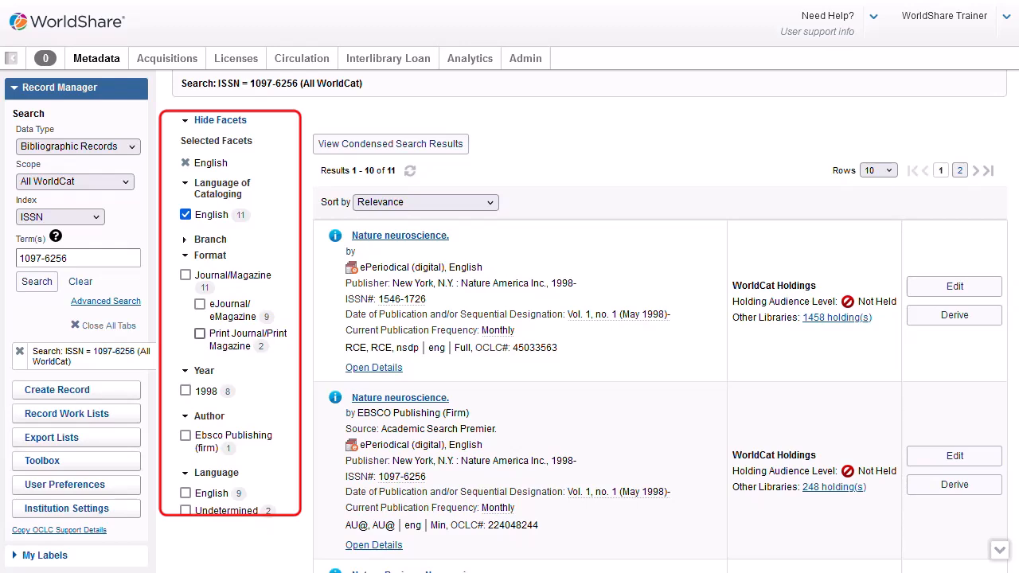
left_click(200, 333)
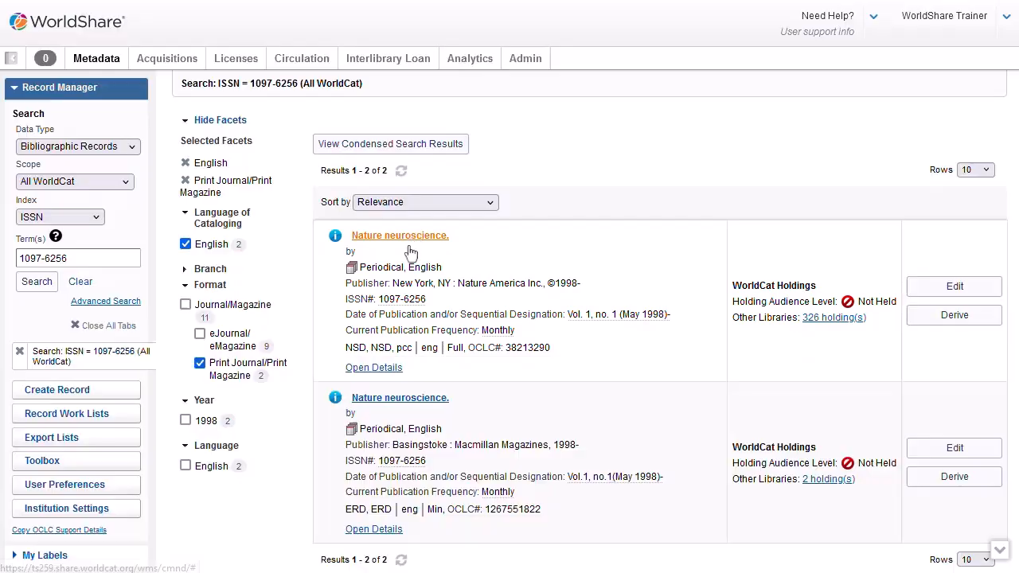
left_click(409, 247)
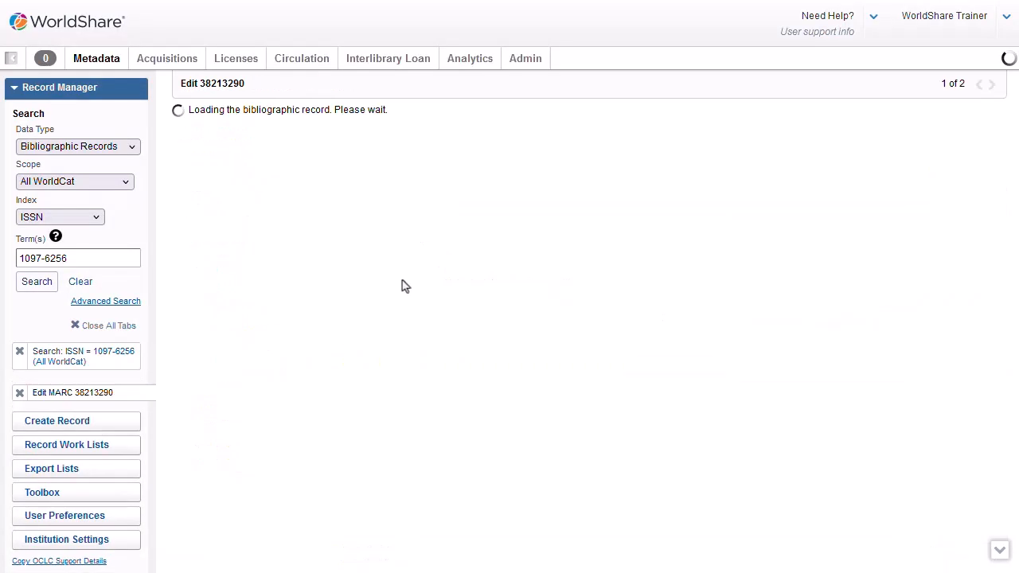
Start adding a new copy to the Nature neuroscience record through its local holdings records.
scroll(948, 507, "down", 3)
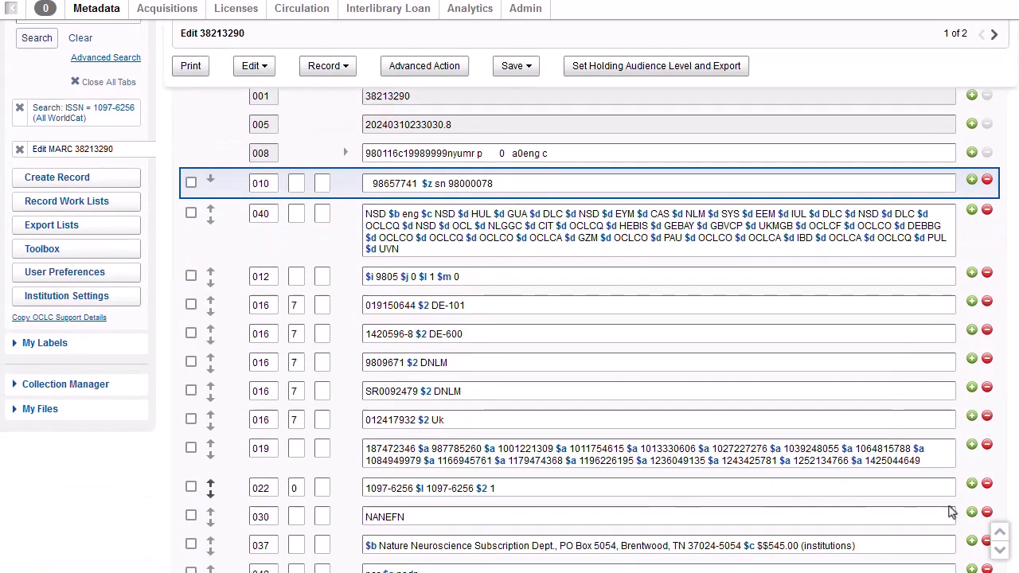
scroll(901, 507, "down", 2)
scroll(901, 508, "down", 4)
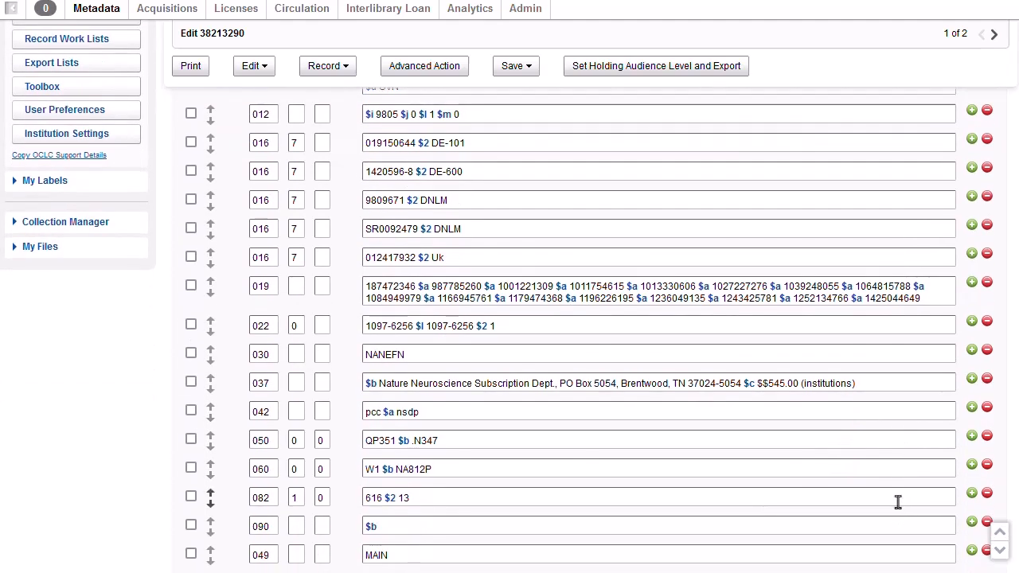
scroll(899, 505, "down", 10)
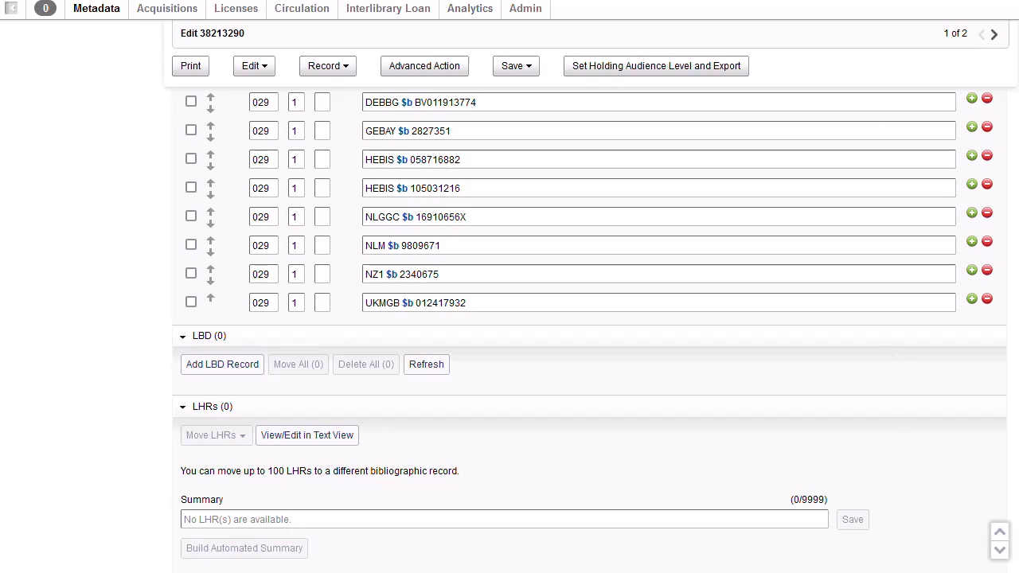
left_click(328, 65)
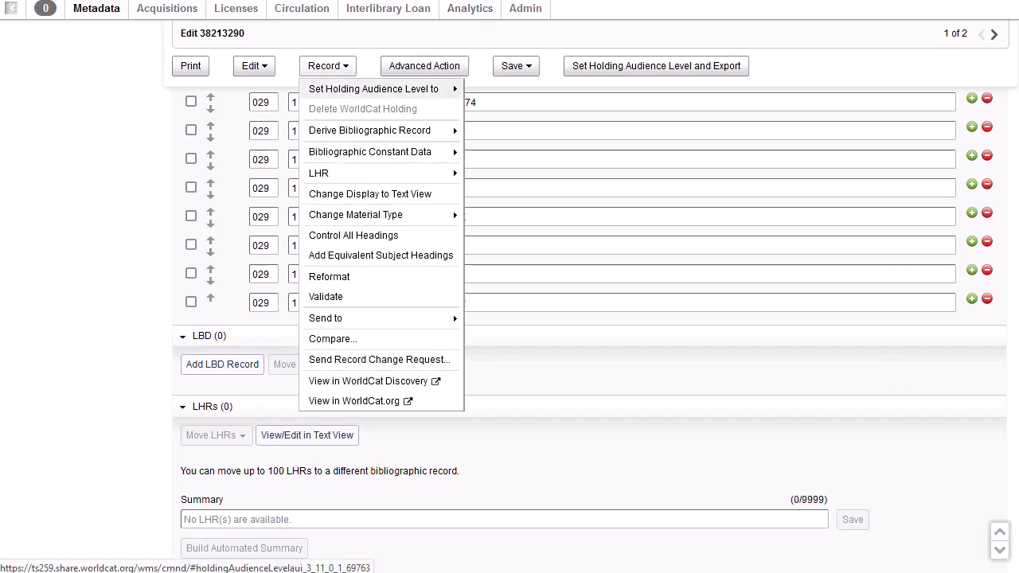
mouse_move(318, 173)
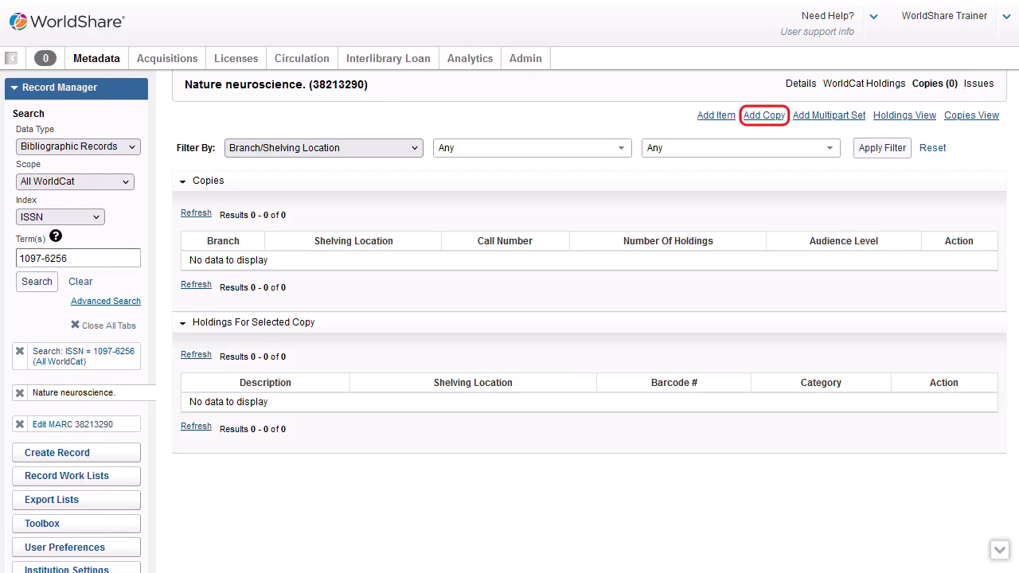
left_click(763, 115)
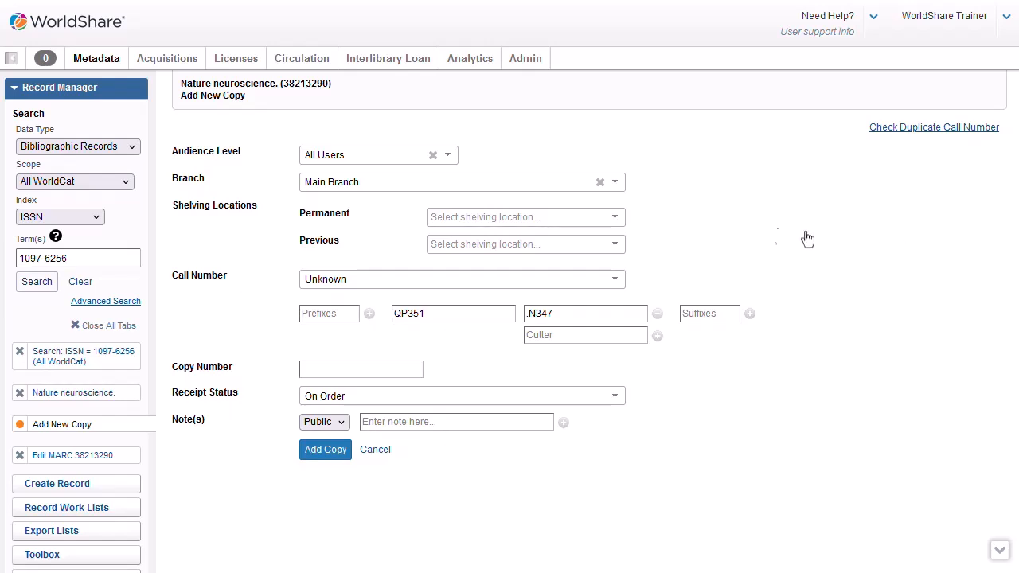
Set the new copy's permanent shelving location to MAIN-Periodicals and its call number type to Library of Congress.
left_click(614, 218)
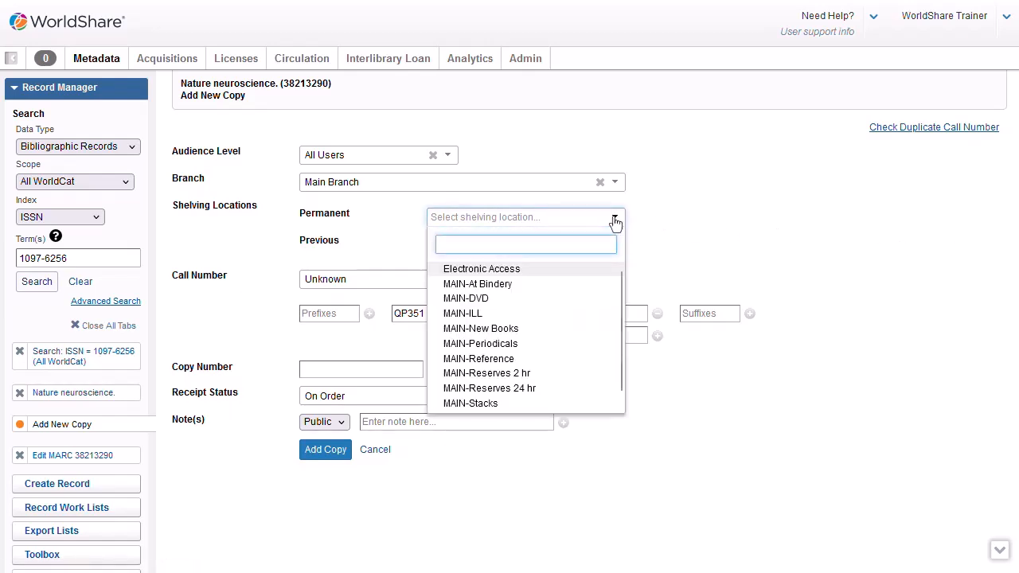
left_click(566, 344)
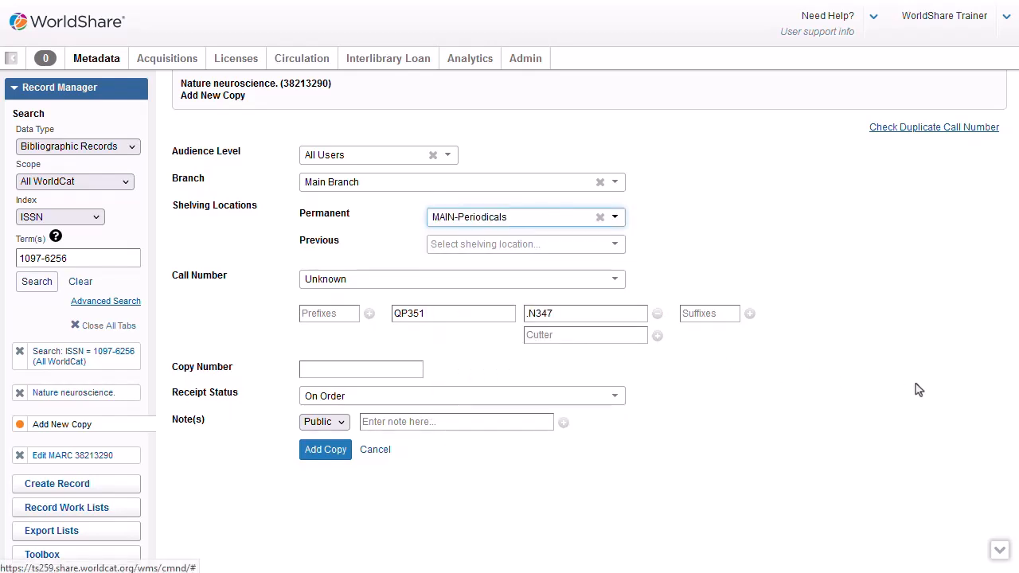
left_click(612, 280)
left_click(613, 281)
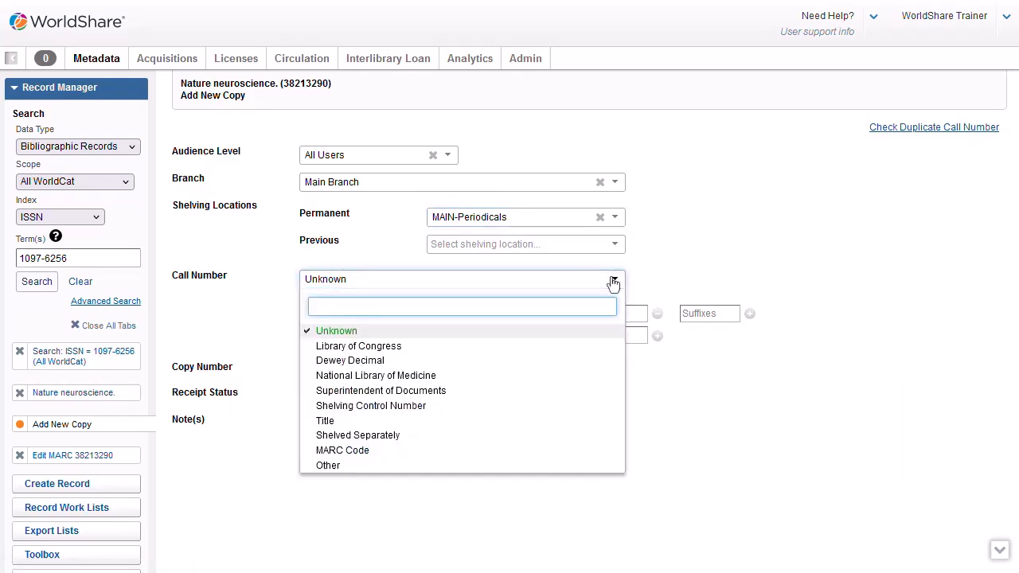
left_click(528, 347)
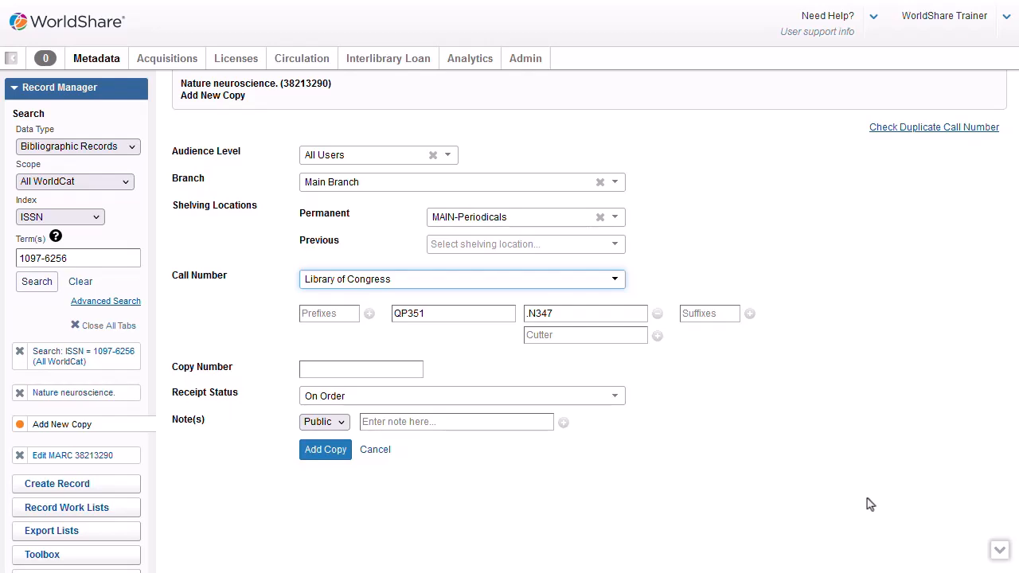
Set the receipt status to Not currently received and add the copy.
left_click(609, 397)
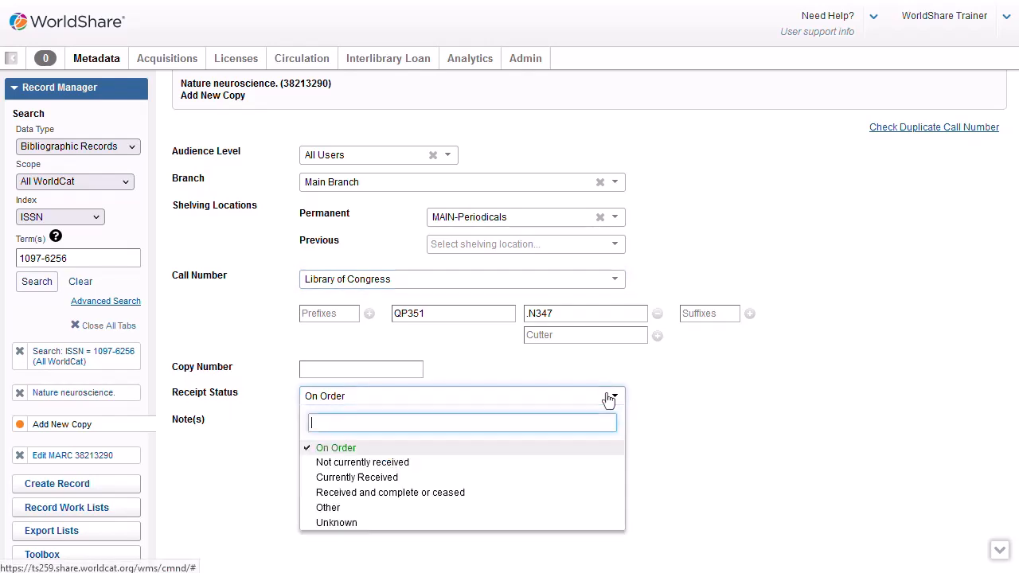
left_click(528, 471)
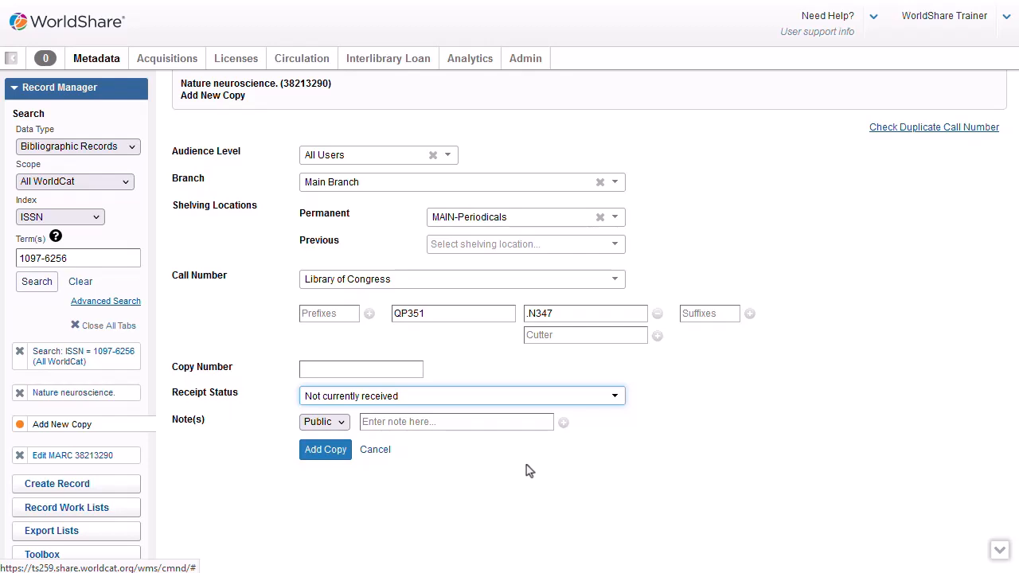
left_click(342, 454)
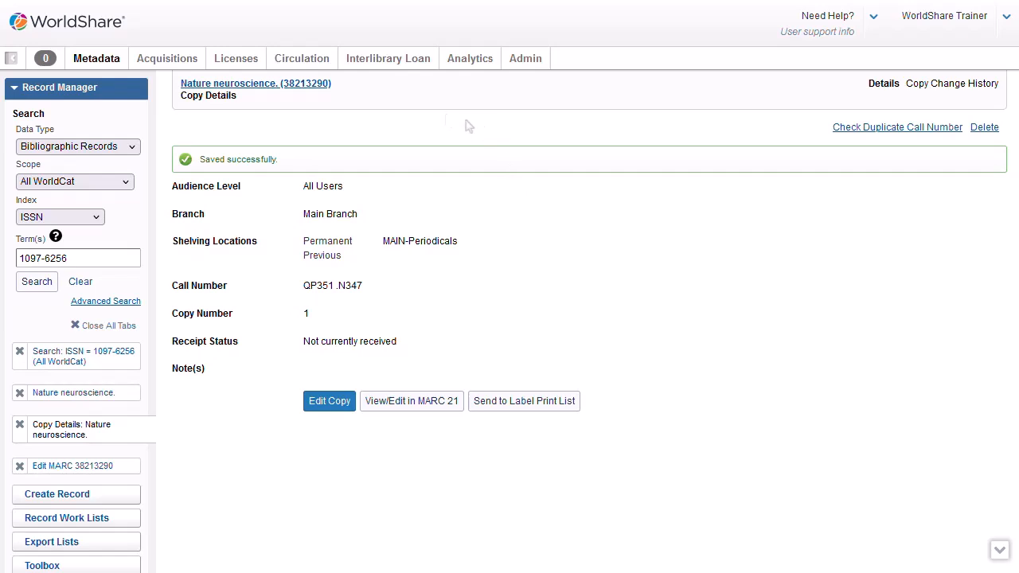
Return to the title's copies list and start receiving an item for the Main Branch copy.
left_click(313, 85)
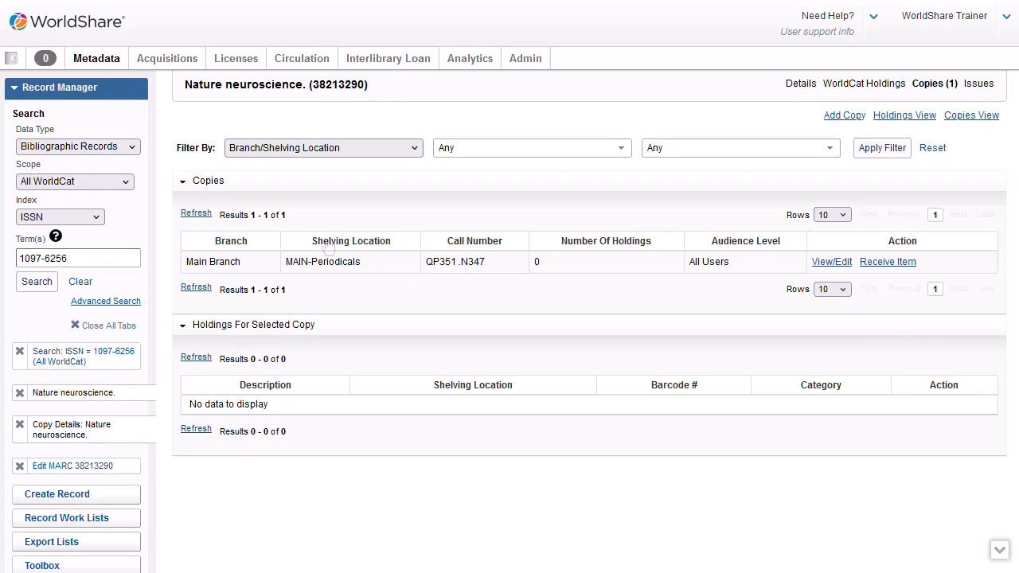
left_click(257, 270)
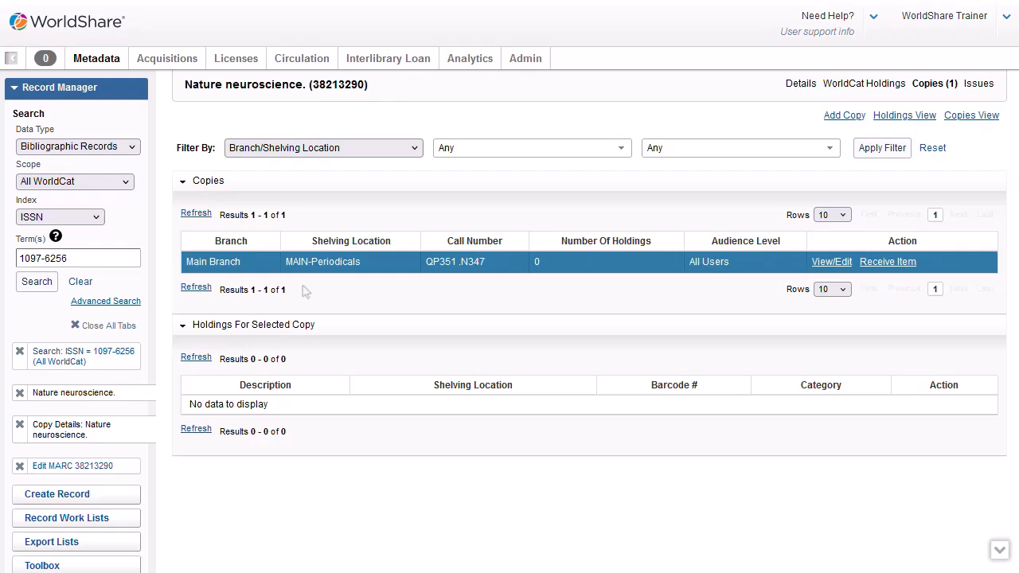
left_click(887, 262)
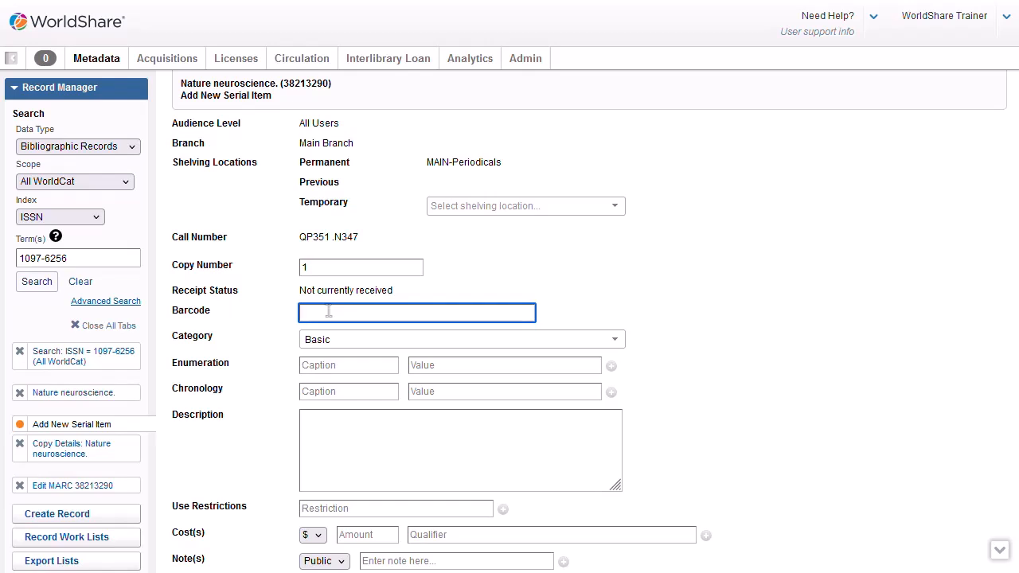
type("3252542543253")
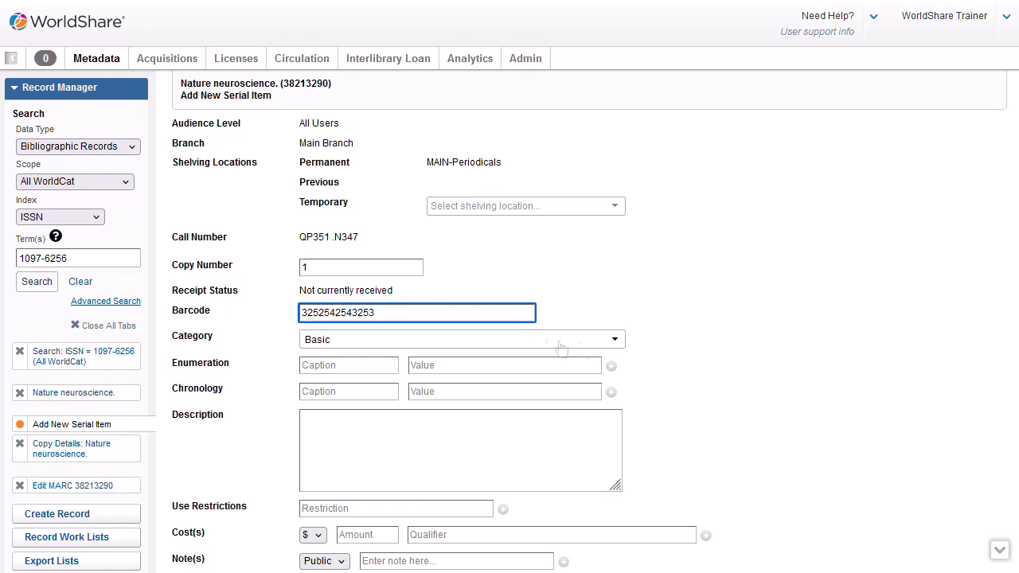
left_click(617, 340)
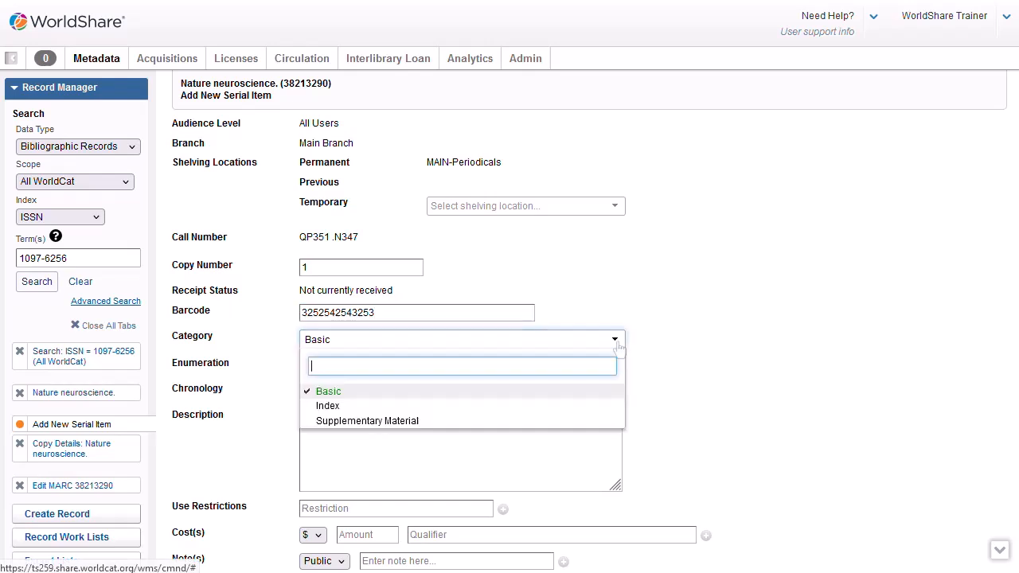
left_click(618, 344)
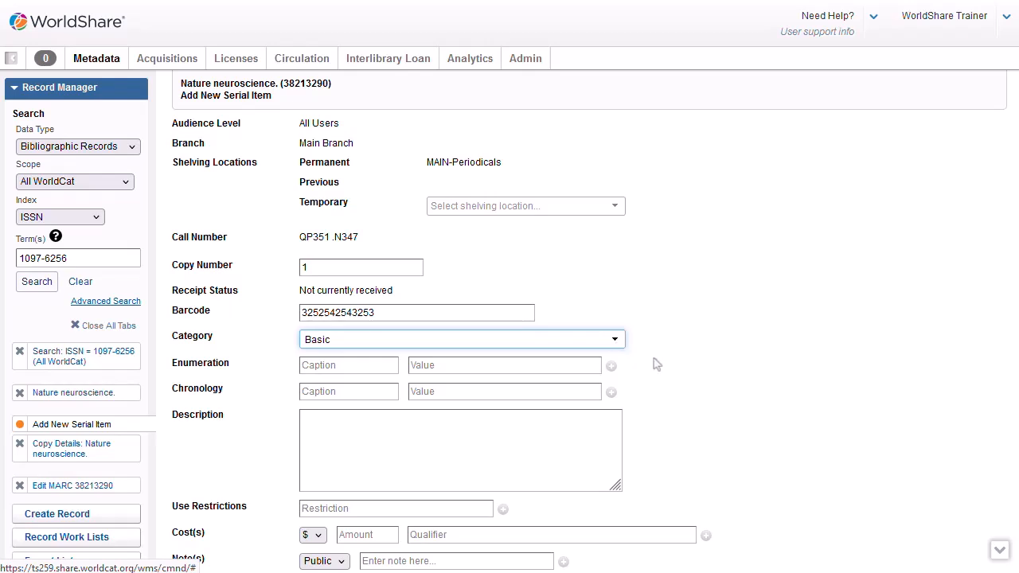
Fill in the item's enumeration with caption v. and value 20.
left_click(361, 368)
type("v")
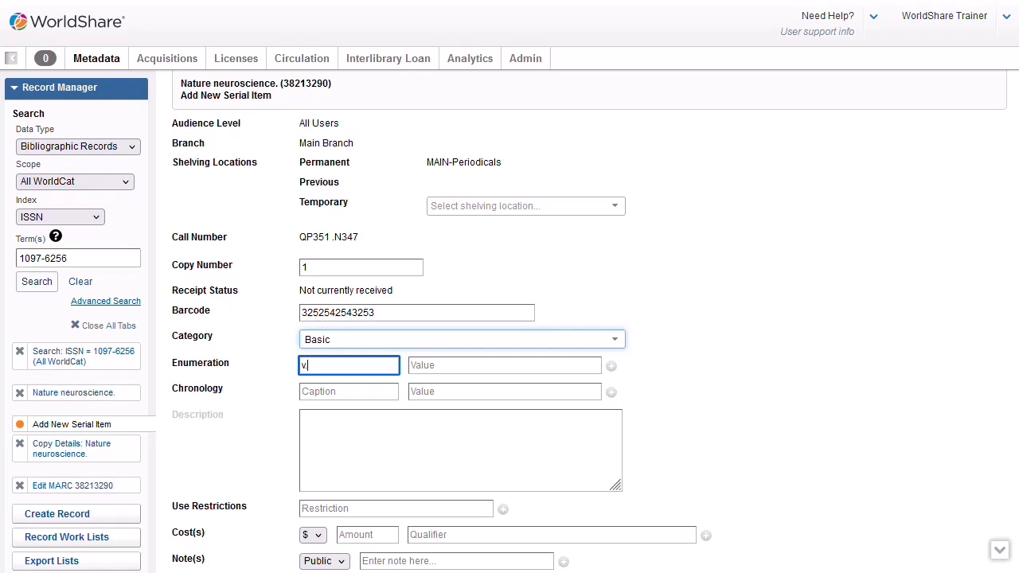
type(".")
key("Tab")
type("20")
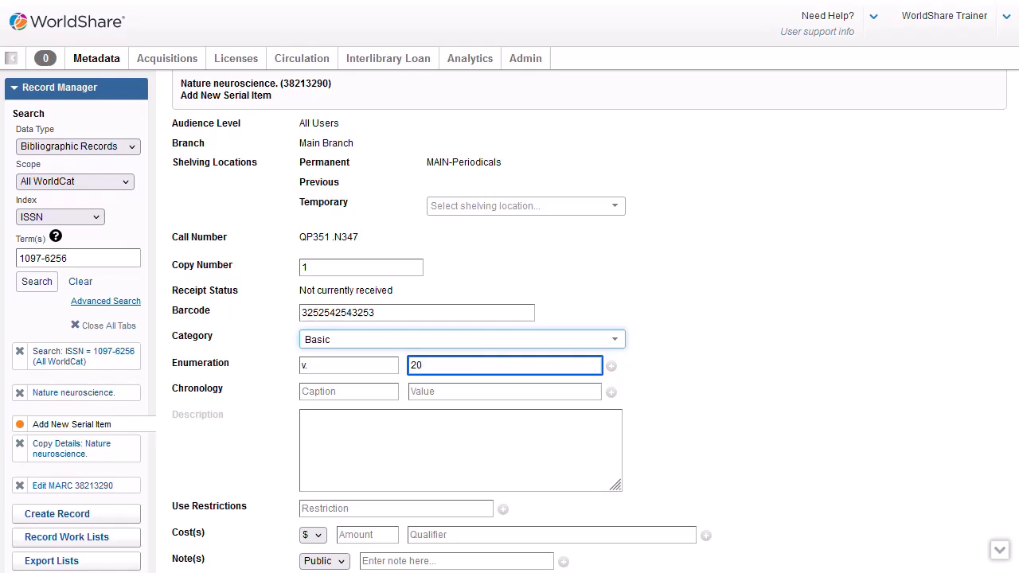
Fill in the item's chronology with caption (year) and value 2017.
key("Tab")
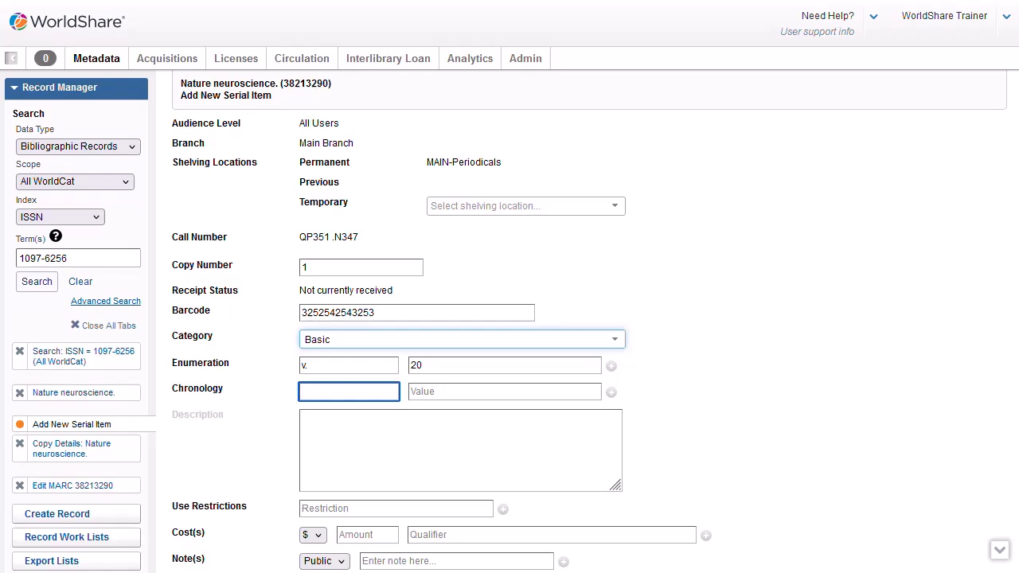
type("(year)")
key("Tab")
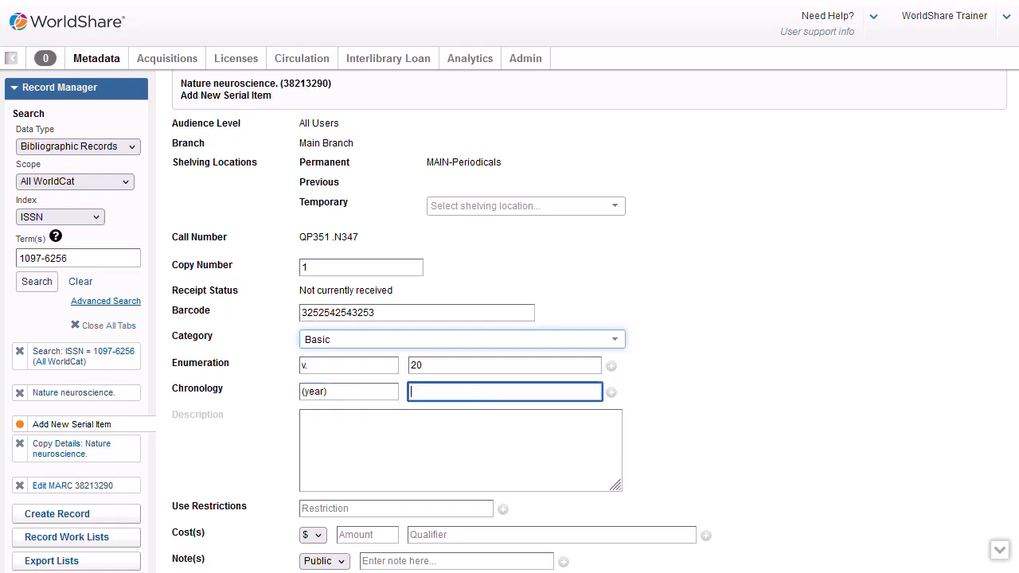
type("201")
key("Tab")
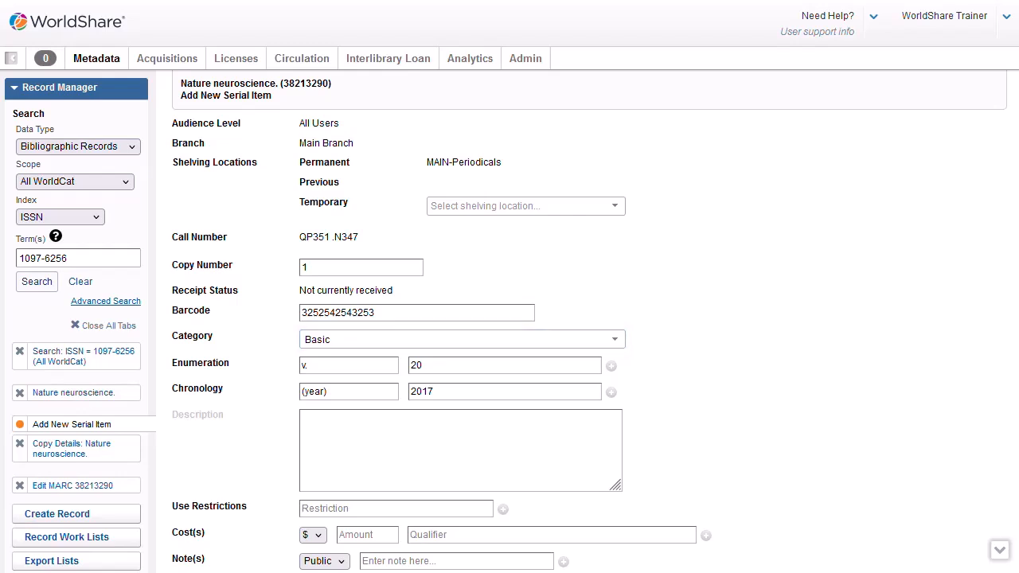
Add the serial item and return to the copies list of the Nature neuroscience title.
scroll(509, 318, "down", 1)
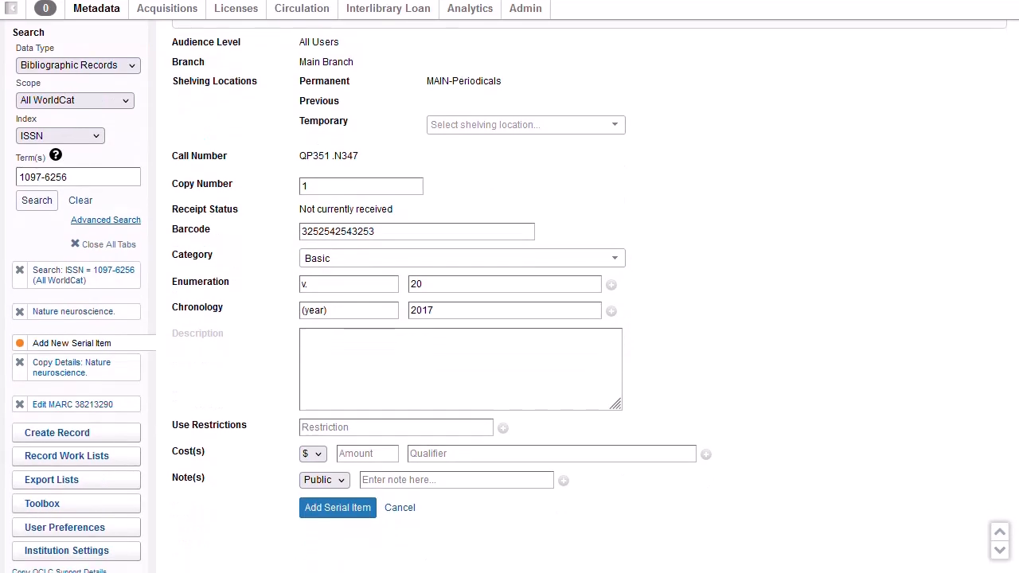
left_click(337, 508)
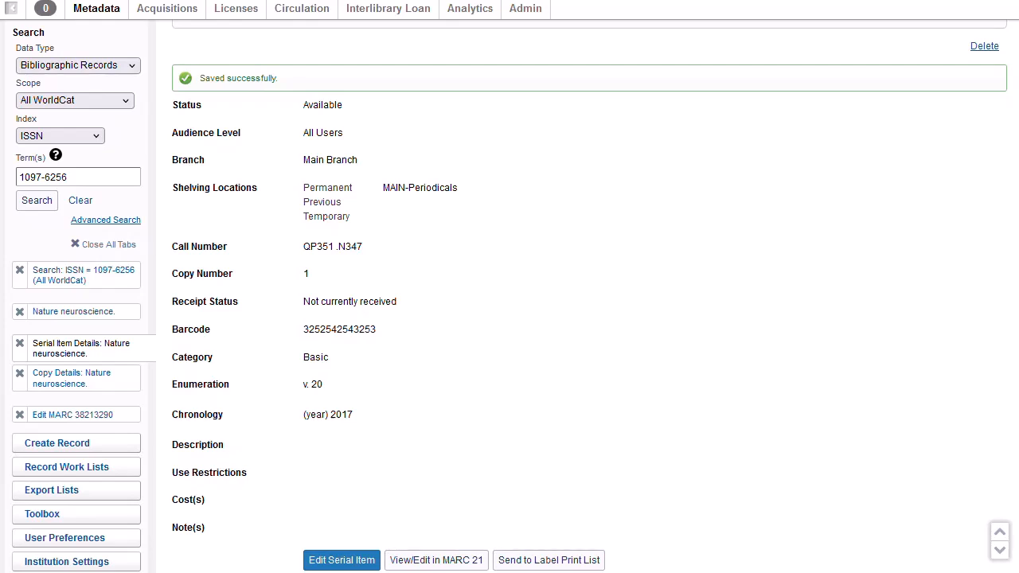
scroll(510, 318, "up", 2)
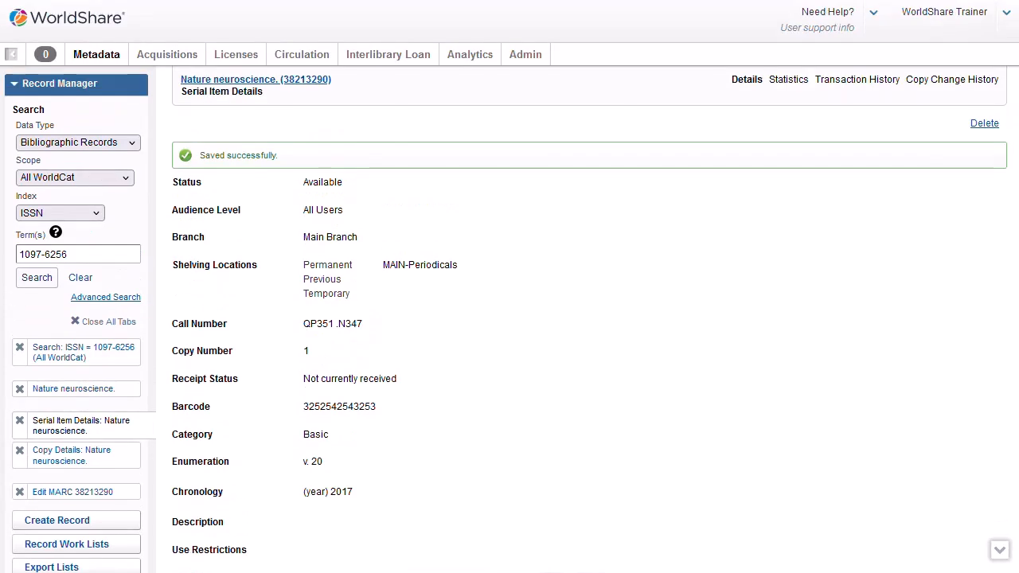
left_click(255, 83)
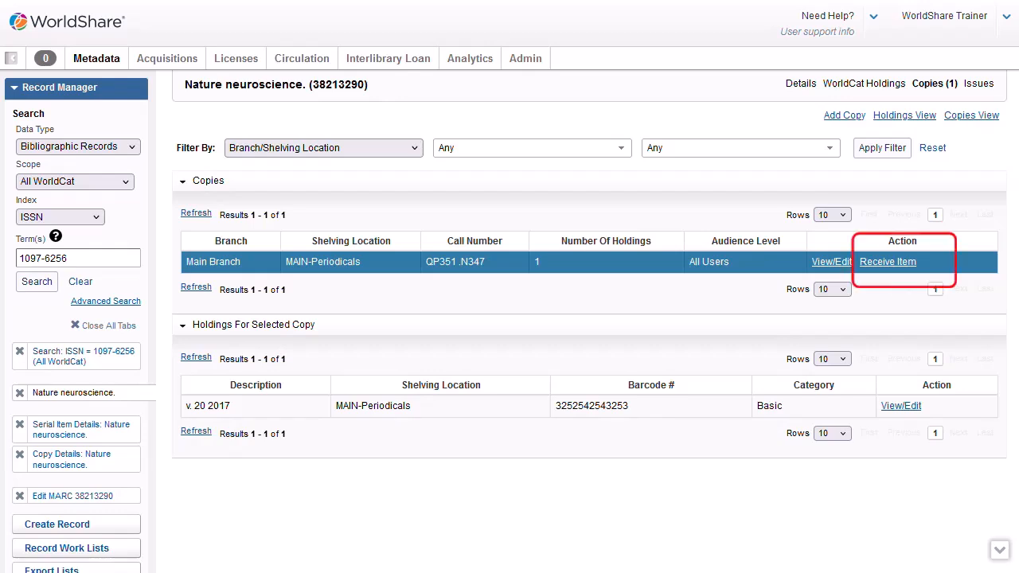
left_click(887, 261)
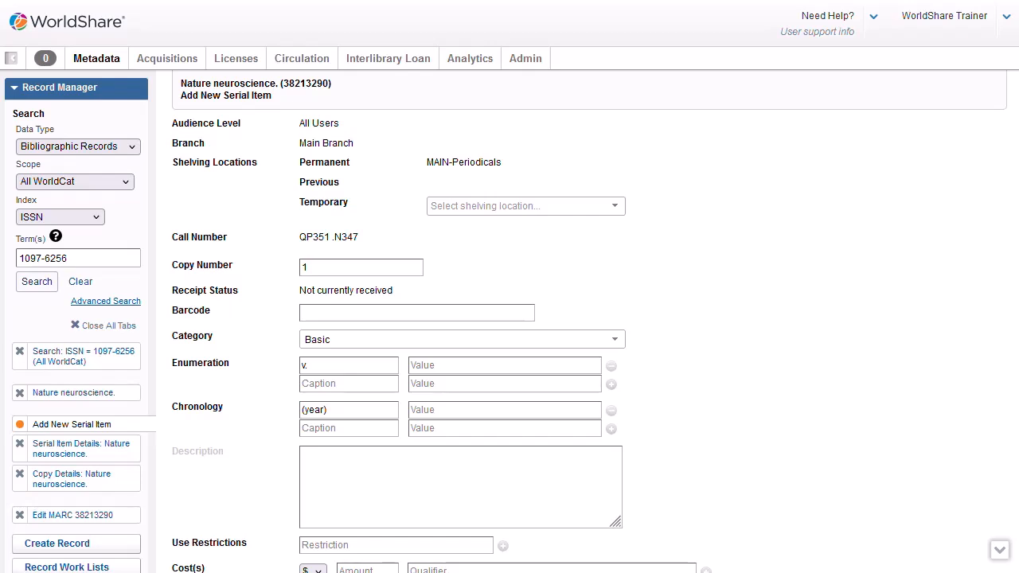
left_click(417, 313)
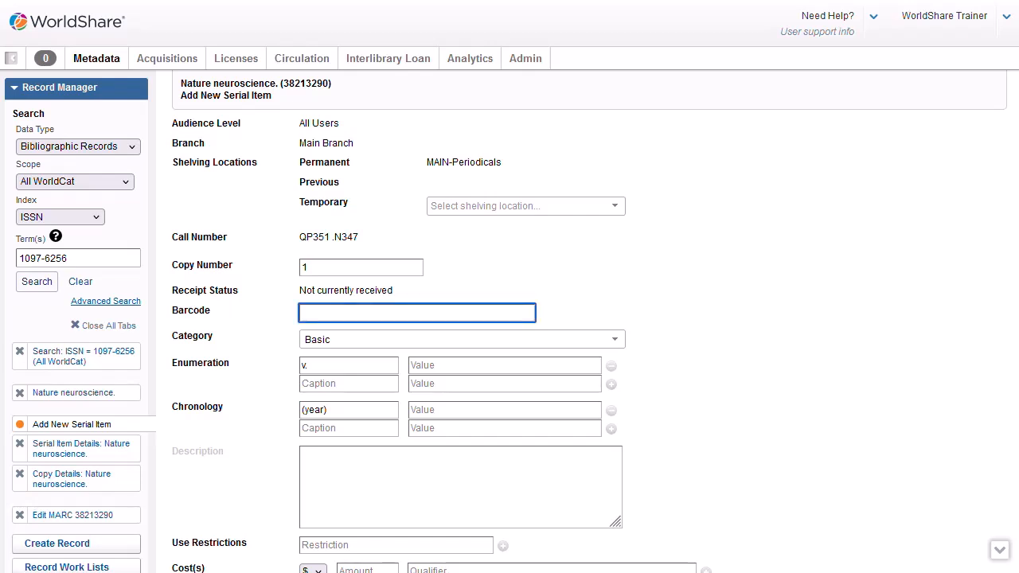
type("4254325234525")
Set the new serial item's v. enumeration value to 21 and its (year) chronology value to 2018.
left_click(504, 365)
type("21")
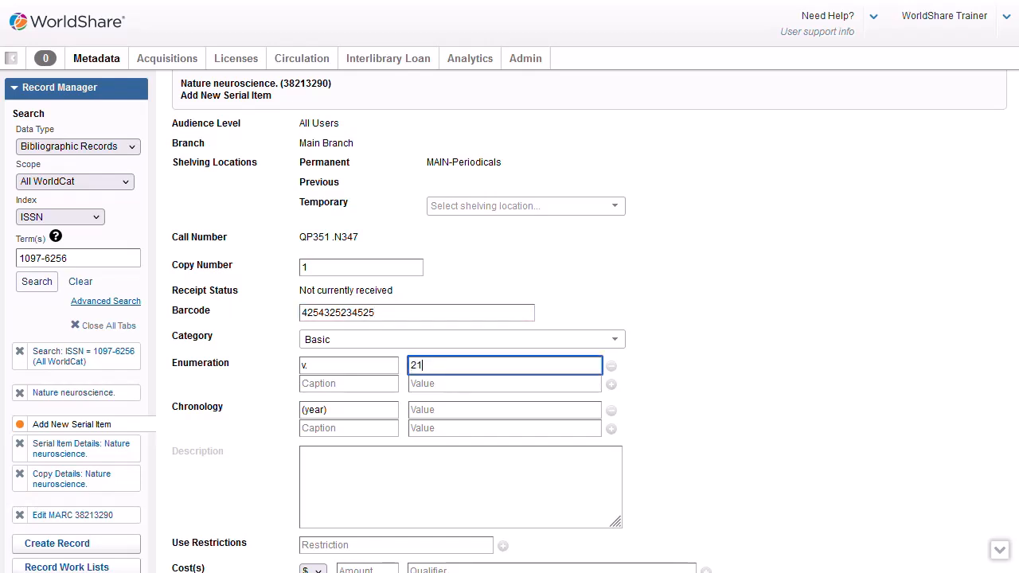
left_click(505, 410)
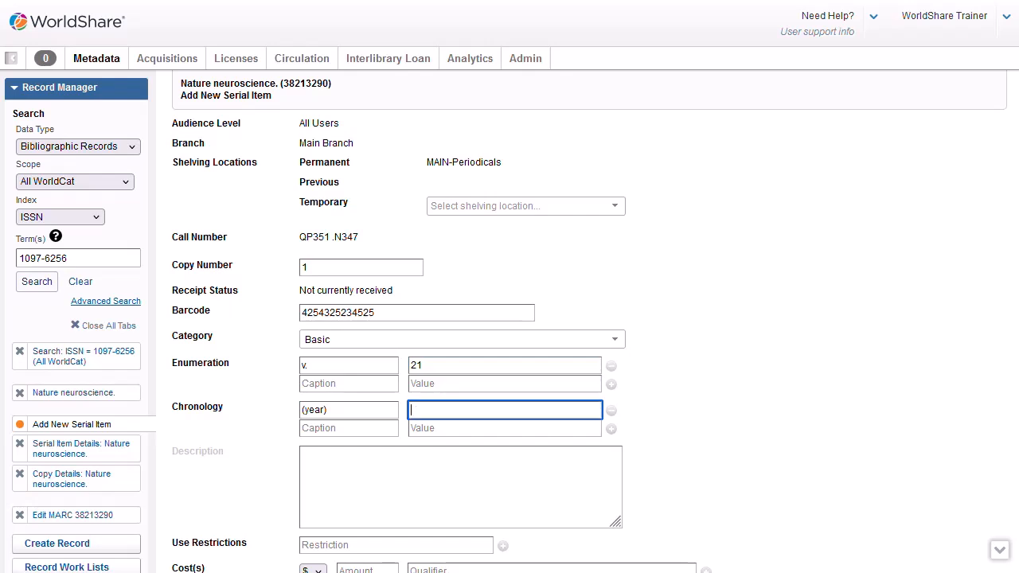
type("2018")
Add the v. 21 (2018) serial item and return to the copies list of the Nature neuroscience title.
scroll(509, 318, "down", 2)
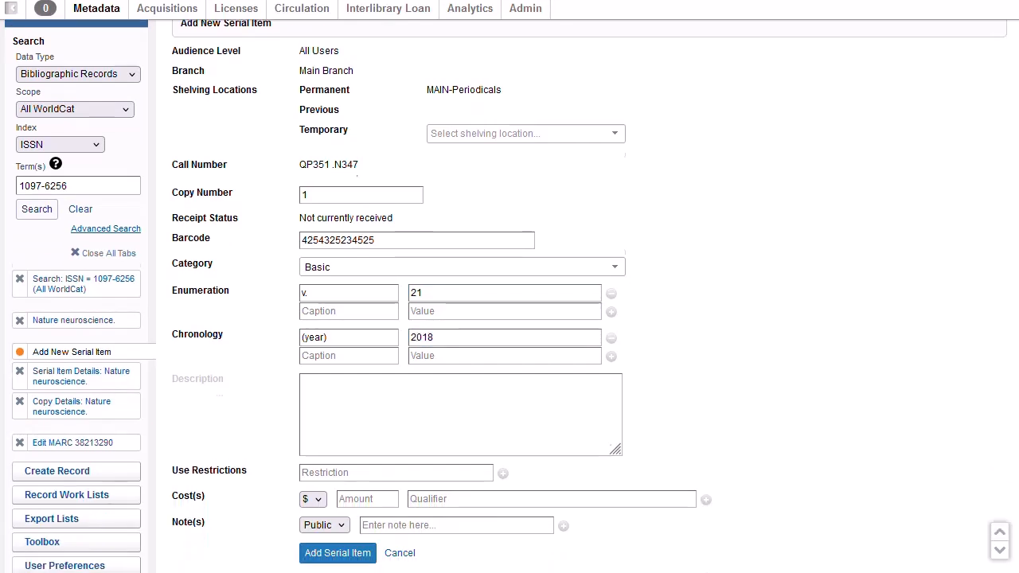
left_click(337, 462)
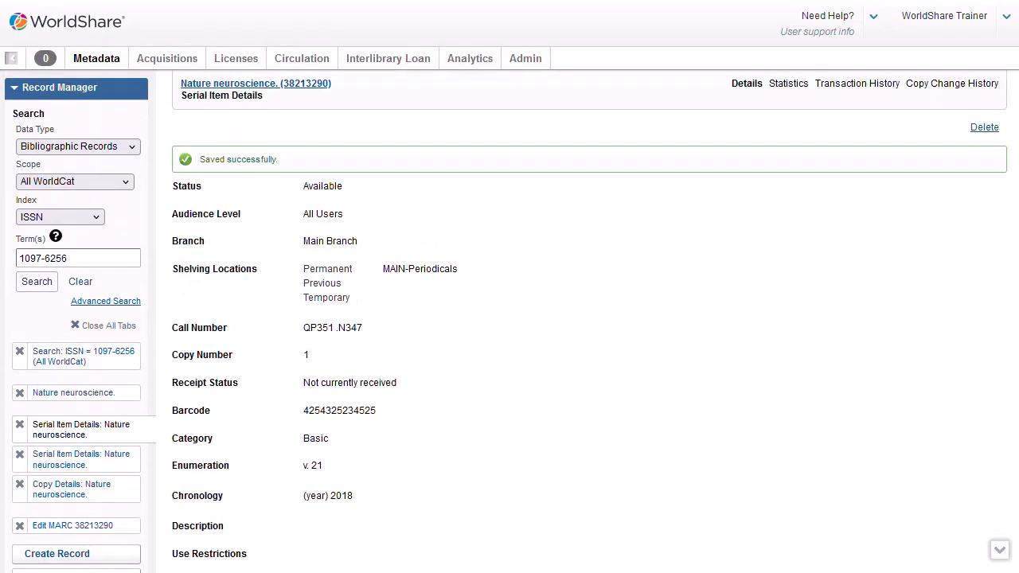
left_click(255, 82)
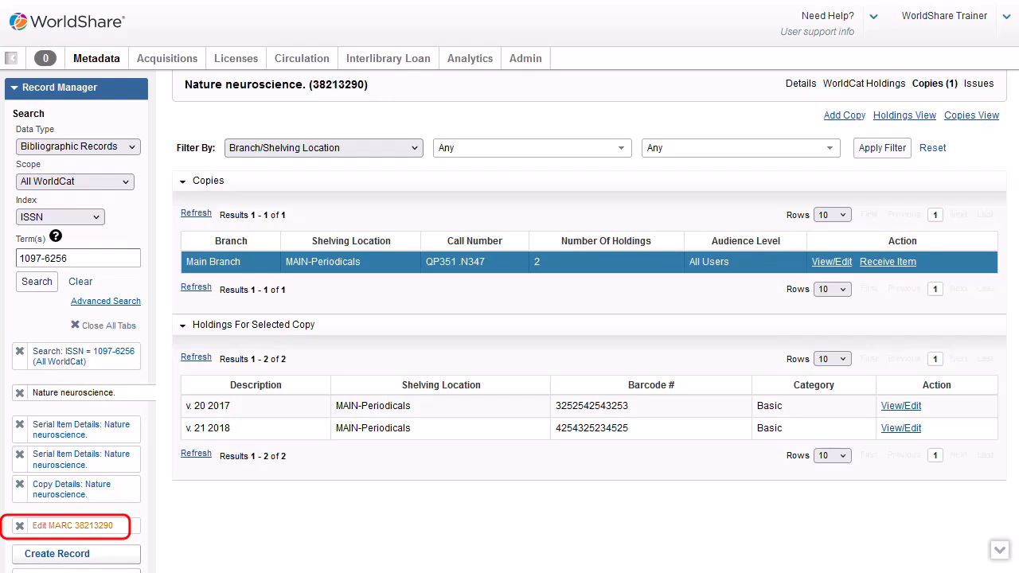
In MARC record 38213290, replace the LHR summary with the automated summary v.20(2017)-v.21(2018) and save it.
left_click(73, 526)
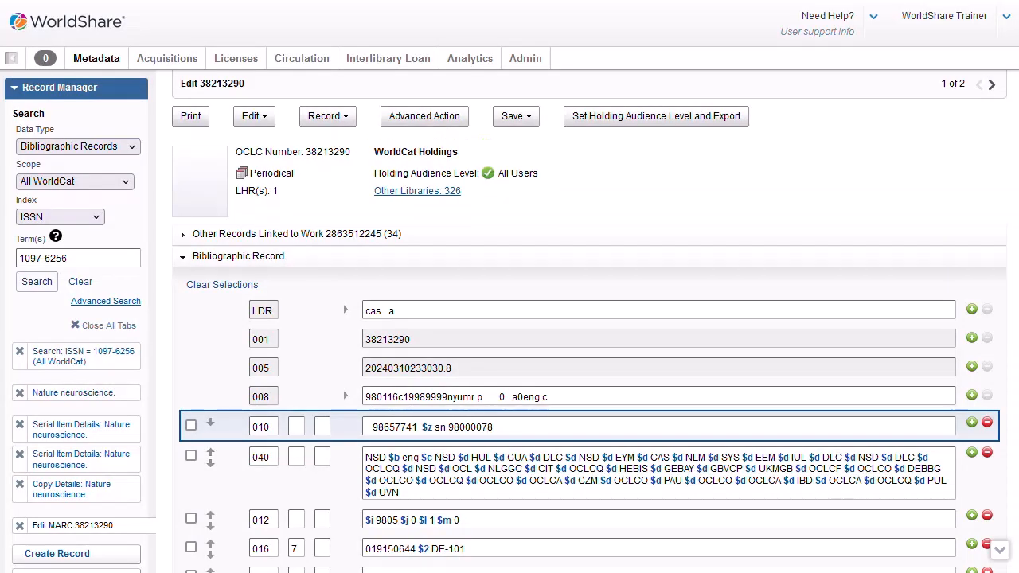
scroll(509, 318, "down", 5)
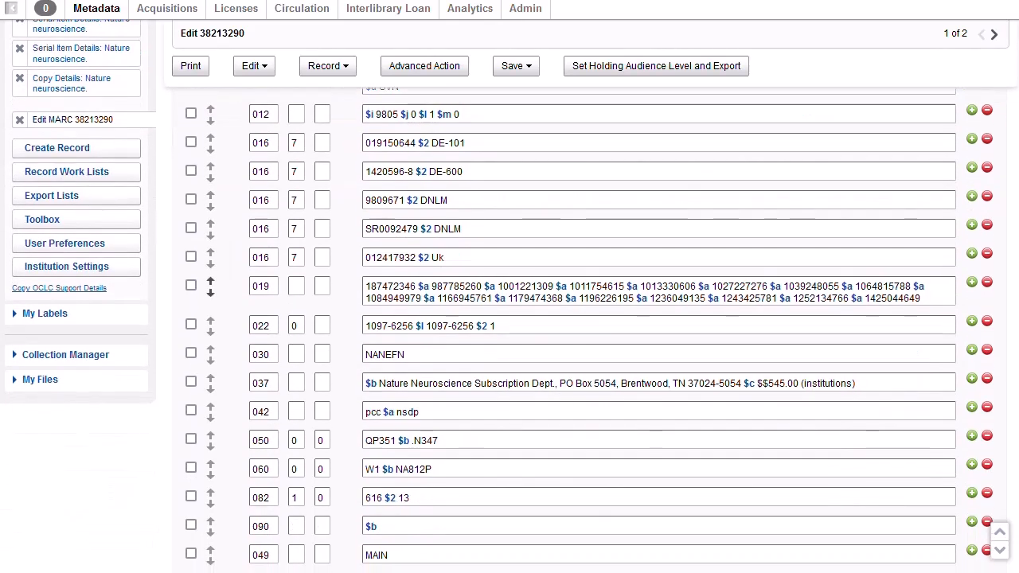
scroll(210, 278, "down", 7)
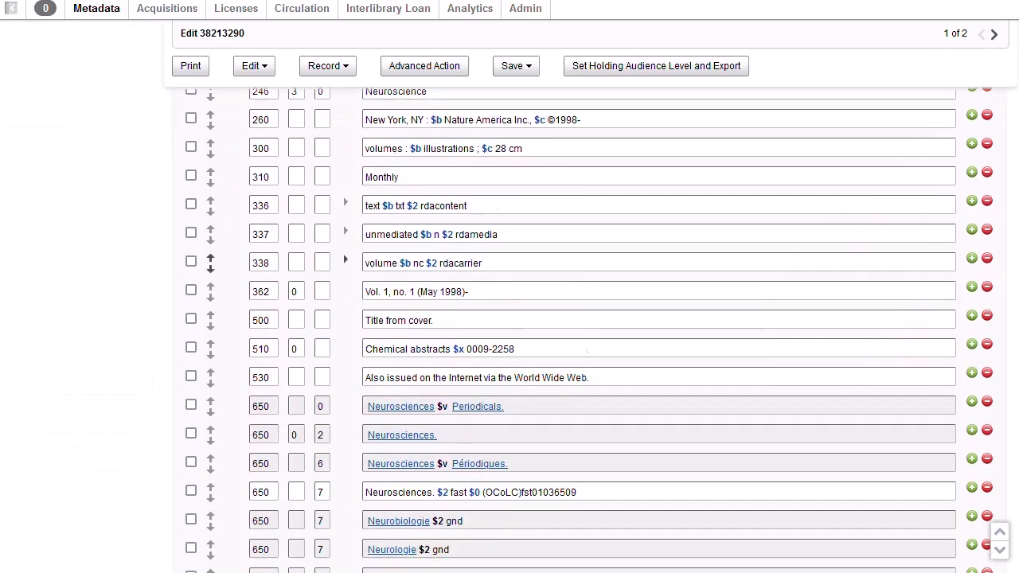
scroll(210, 279, "down", 10)
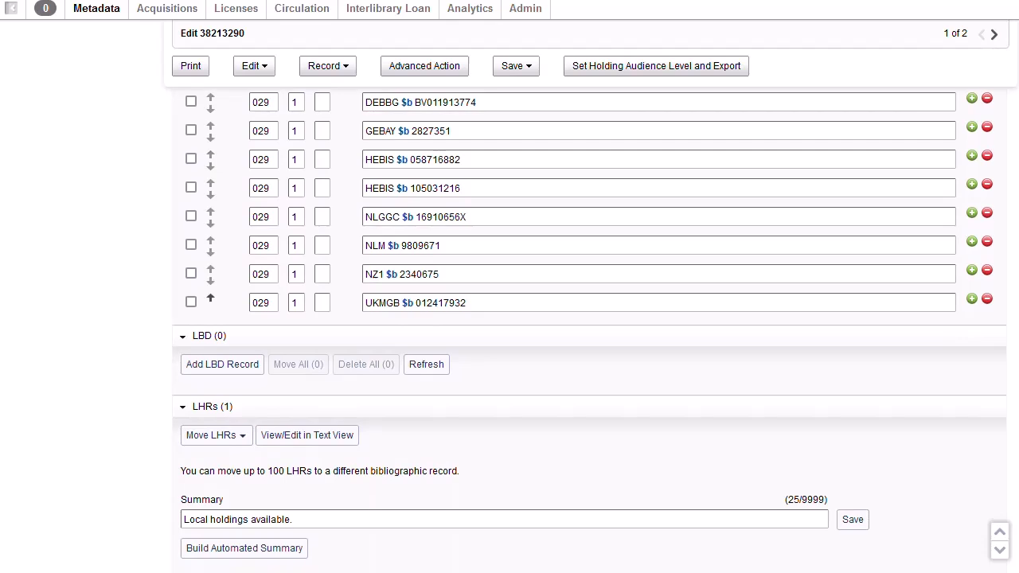
scroll(589, 331, "down", 2)
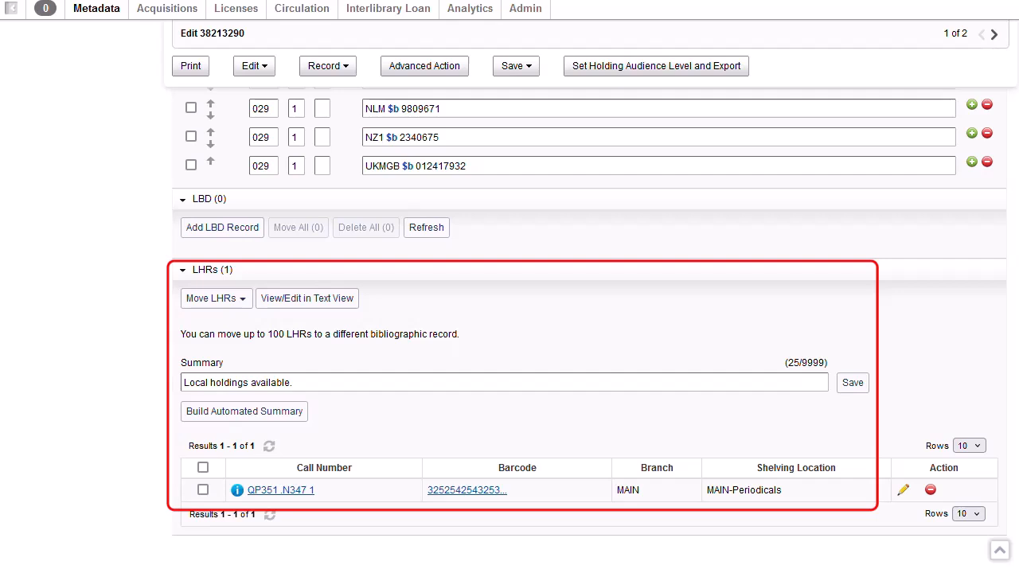
left_click(278, 417)
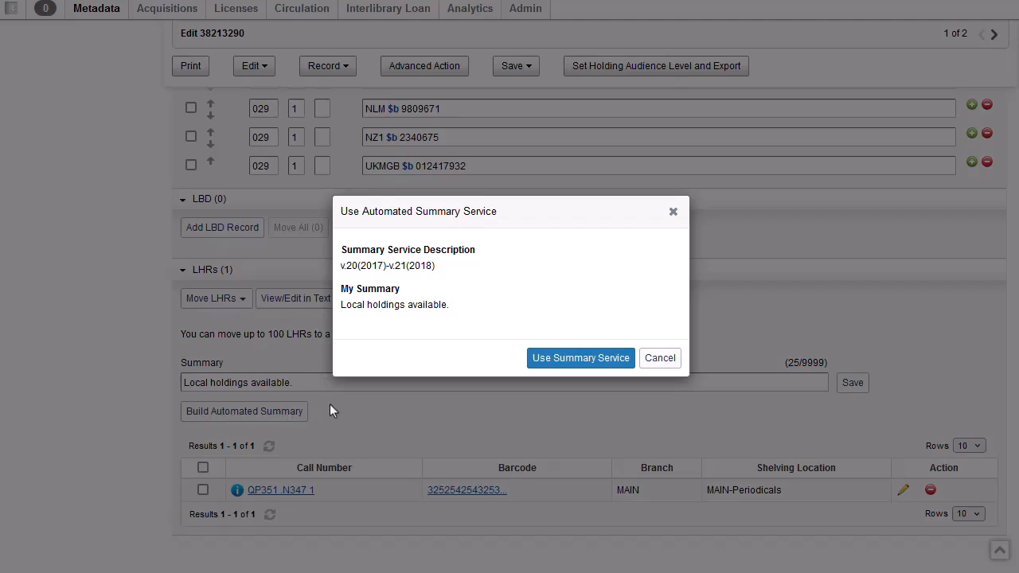
left_click(581, 358)
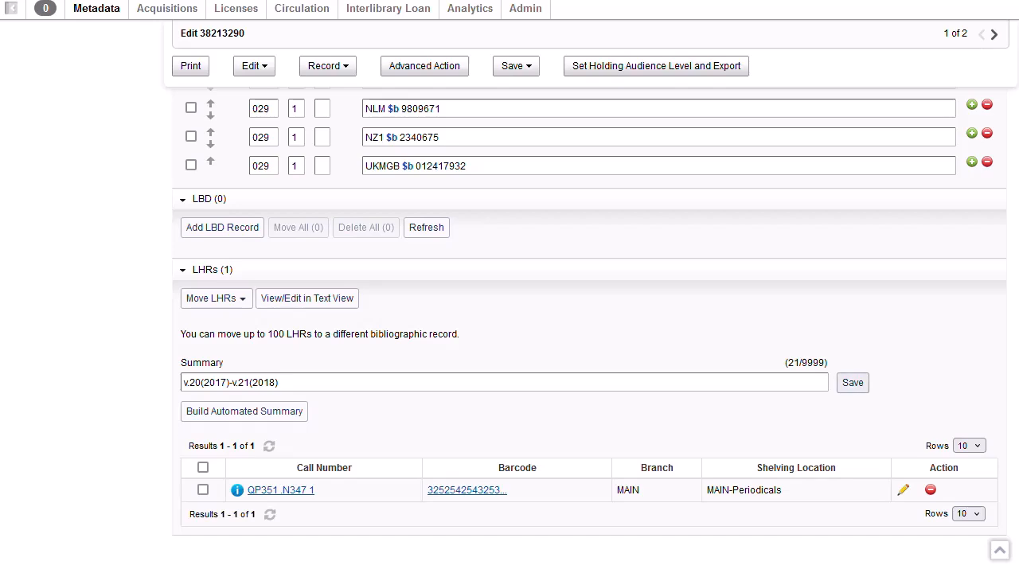
left_click(852, 382)
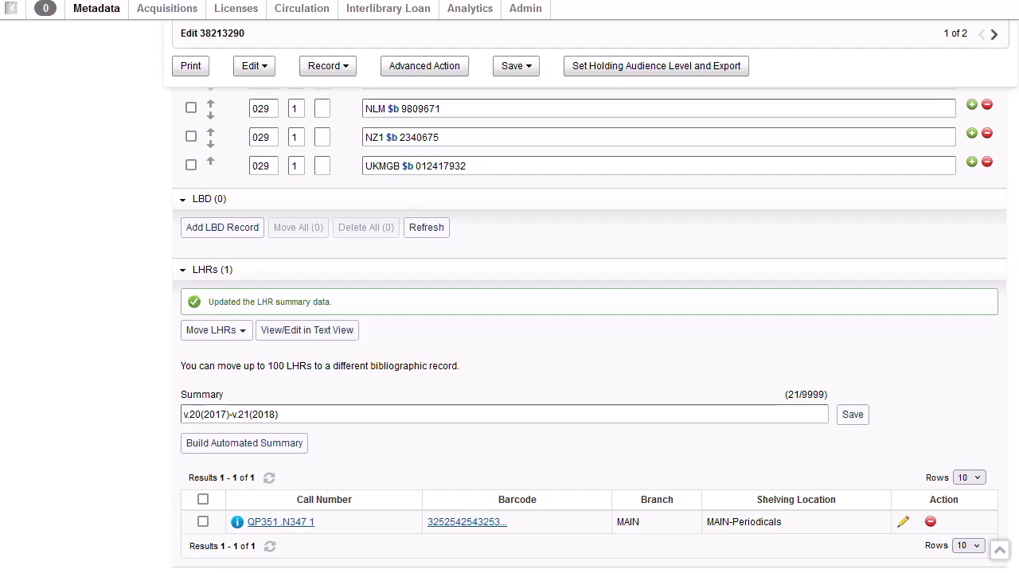
View the Nature neuroscience record in WorldCat Discovery.
left_click(328, 65)
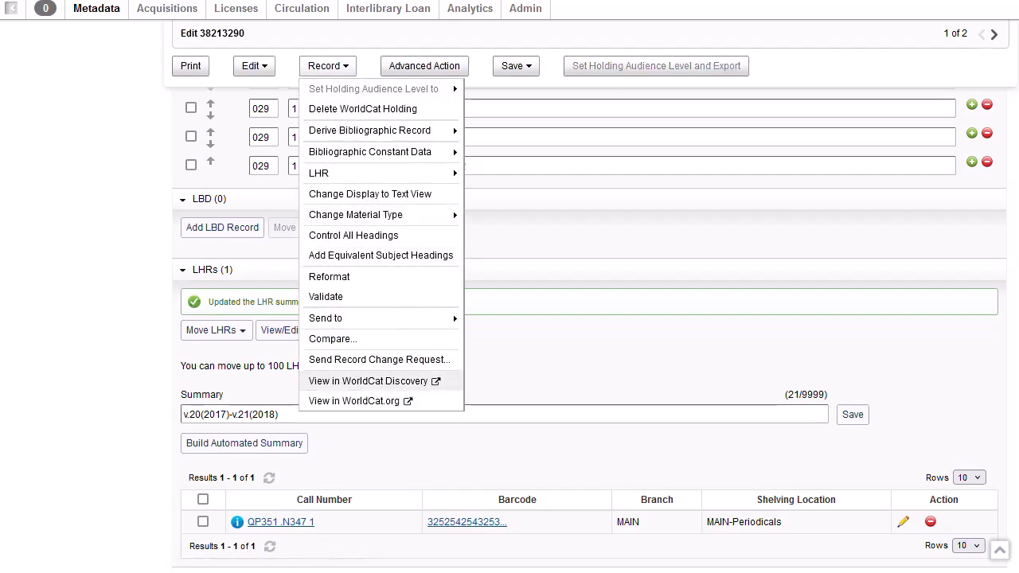
left_click(368, 381)
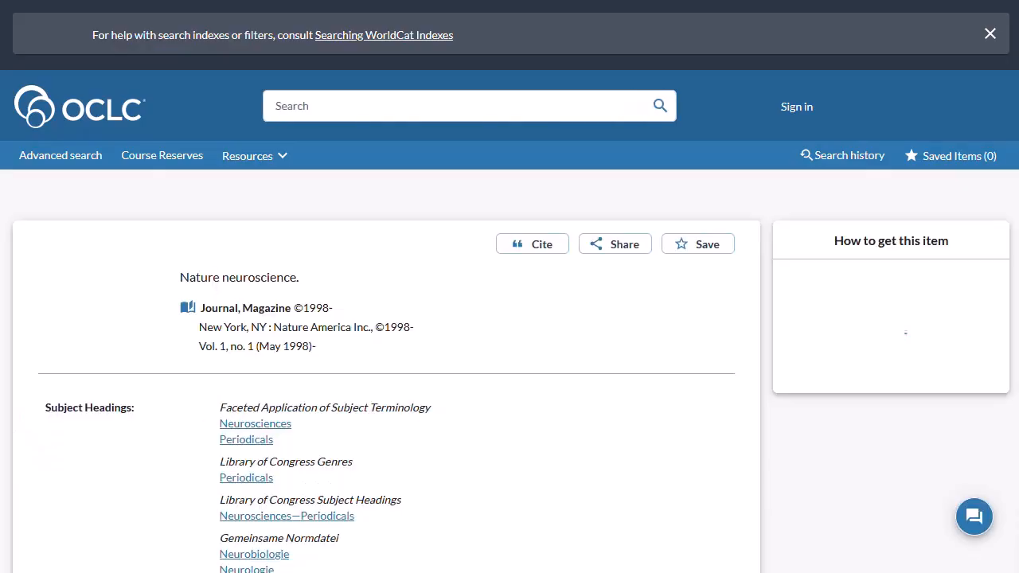